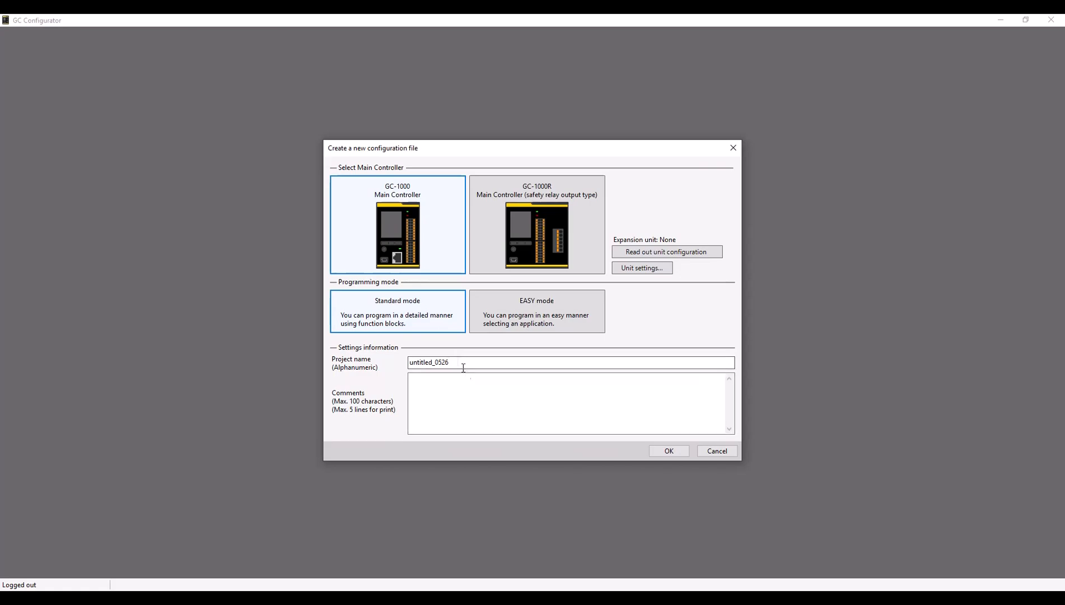
Create a GC-1000 Standard mode project named "GC Example Program in STANDARD Mode with More Function Blocks" and dismiss the settings guide.
{"action": "type", "text": "GC Example Program in STANDARD Mode with Mo"}
{"action": "type", "text": "re Function Blocks"}
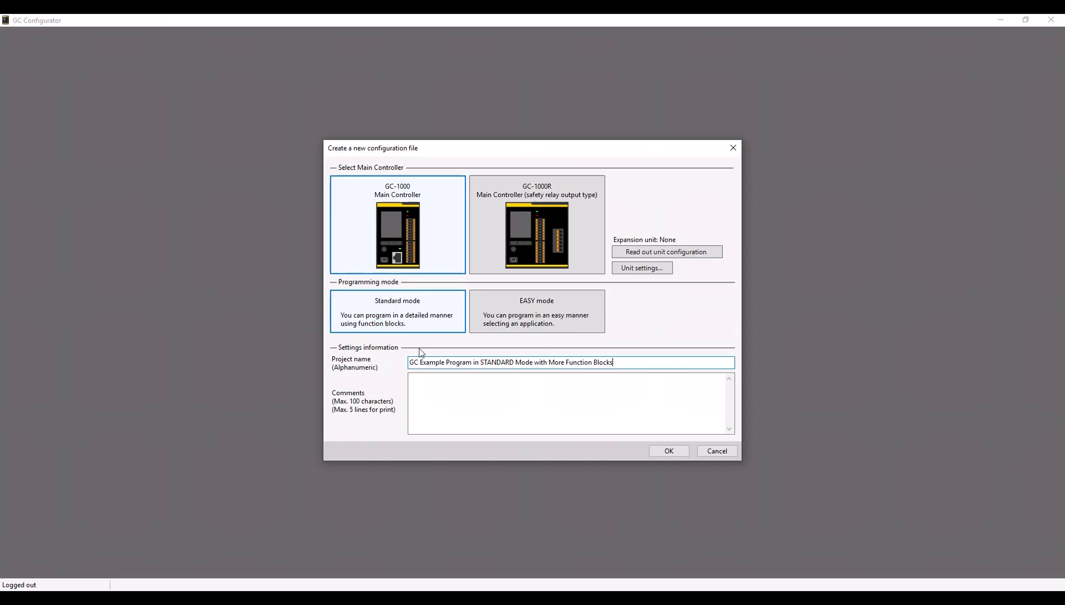
{"action": "left_click", "coordinate": [664, 452]}
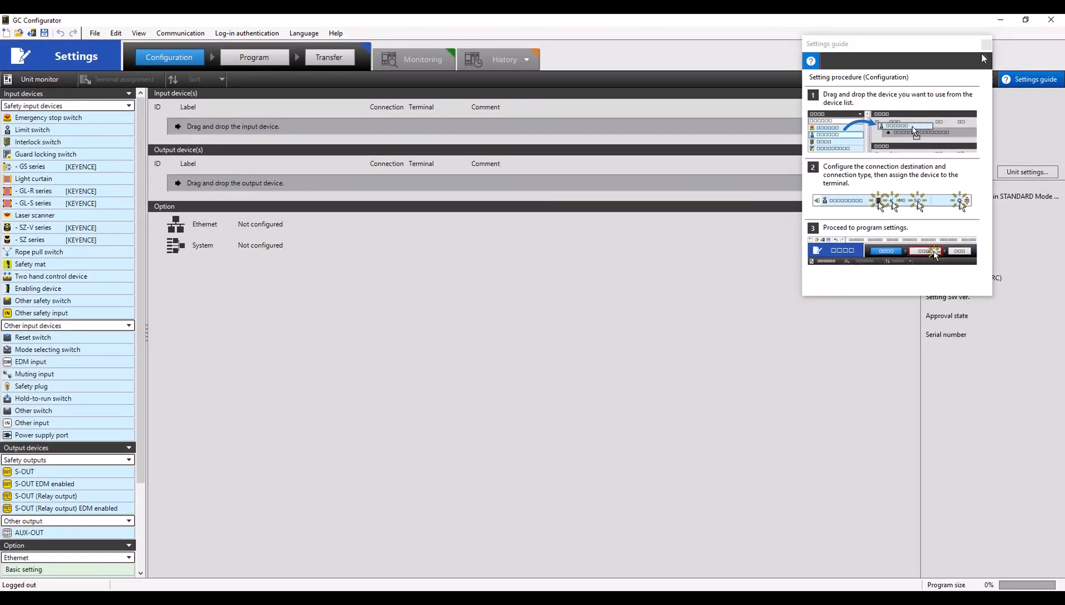
{"action": "left_click", "coordinate": [983, 45]}
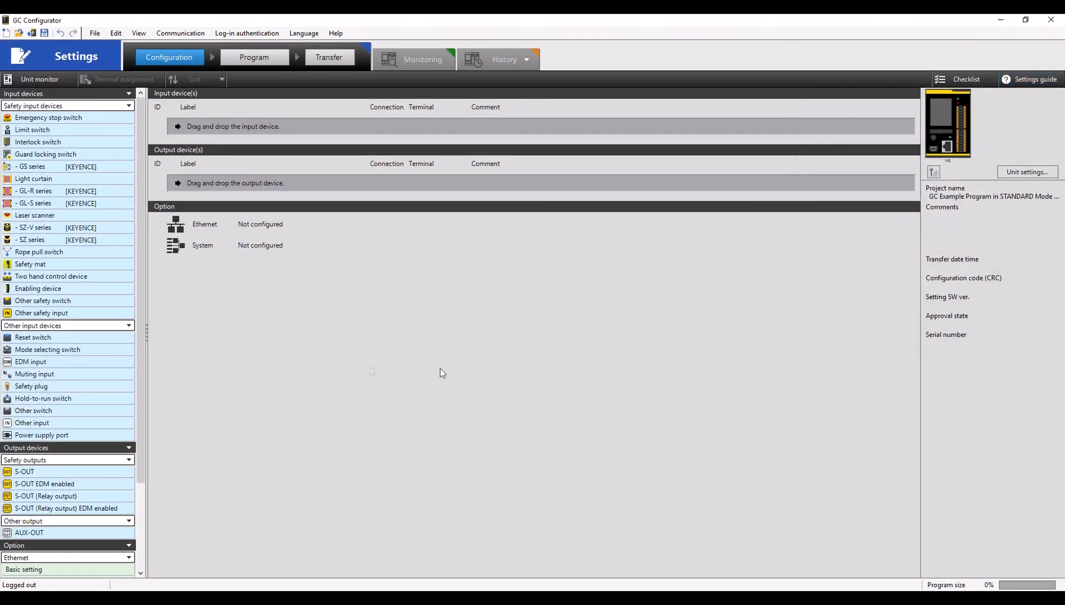
Add a GL-R series light curtain on Port A and a GS series input device on Port B.
{"action": "left_click_drag", "start_coordinate": [34, 191], "coordinate": [213, 132]}
{"action": "left_click", "coordinate": [417, 128]}
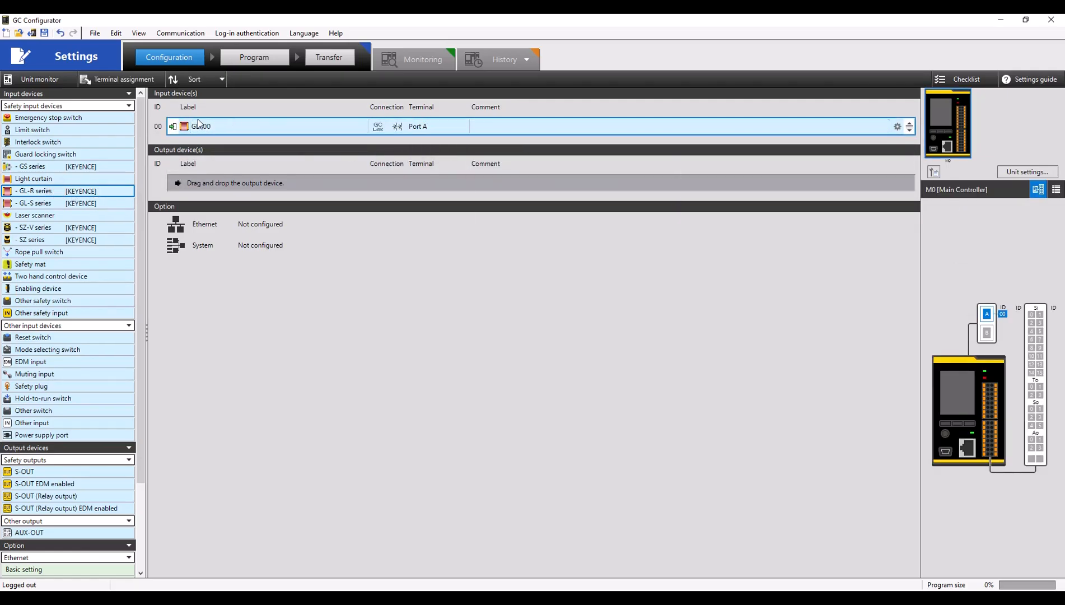
{"action": "left_click_drag", "start_coordinate": [32, 166], "coordinate": [223, 149]}
{"action": "left_click", "coordinate": [425, 149]}
{"action": "left_click", "coordinate": [425, 175]}
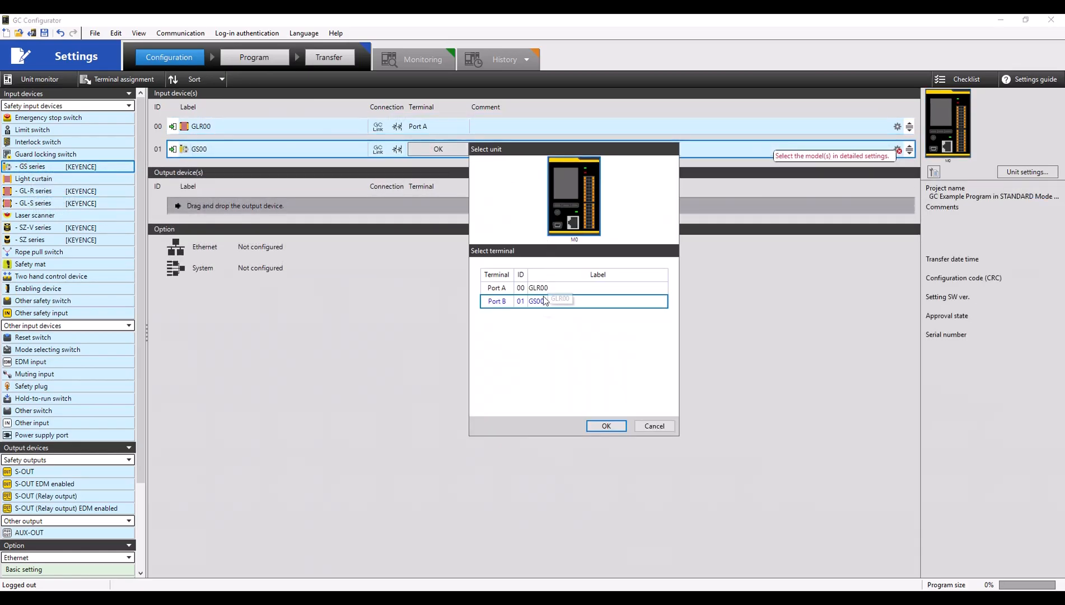
{"action": "left_click", "coordinate": [608, 425]}
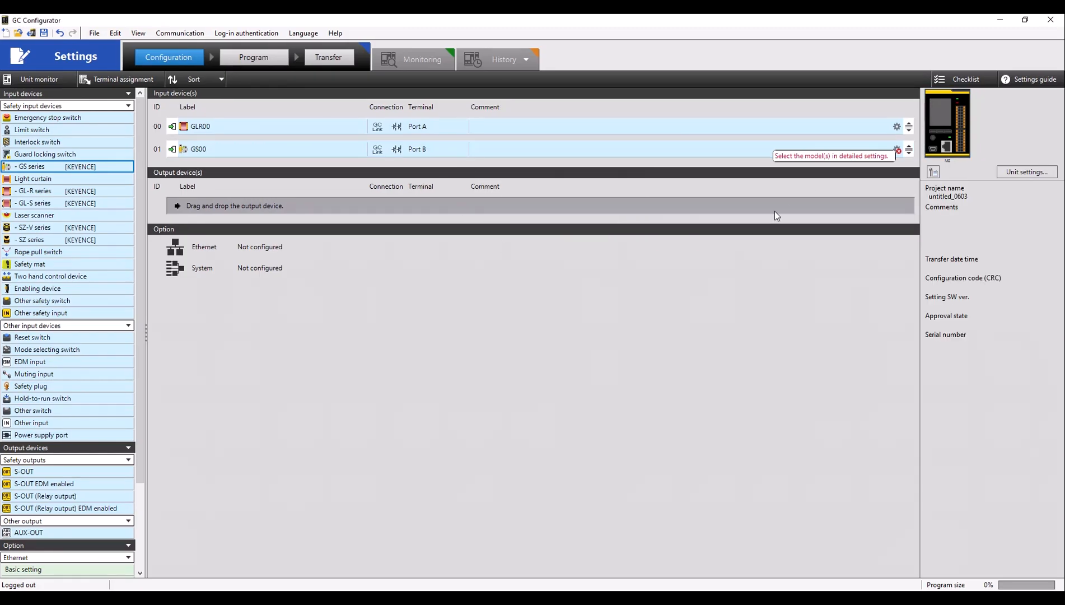
Configure the GS00 device with four GS-5* units in its detailed settings, with the unlock output in use.
{"action": "left_click", "coordinate": [896, 150]}
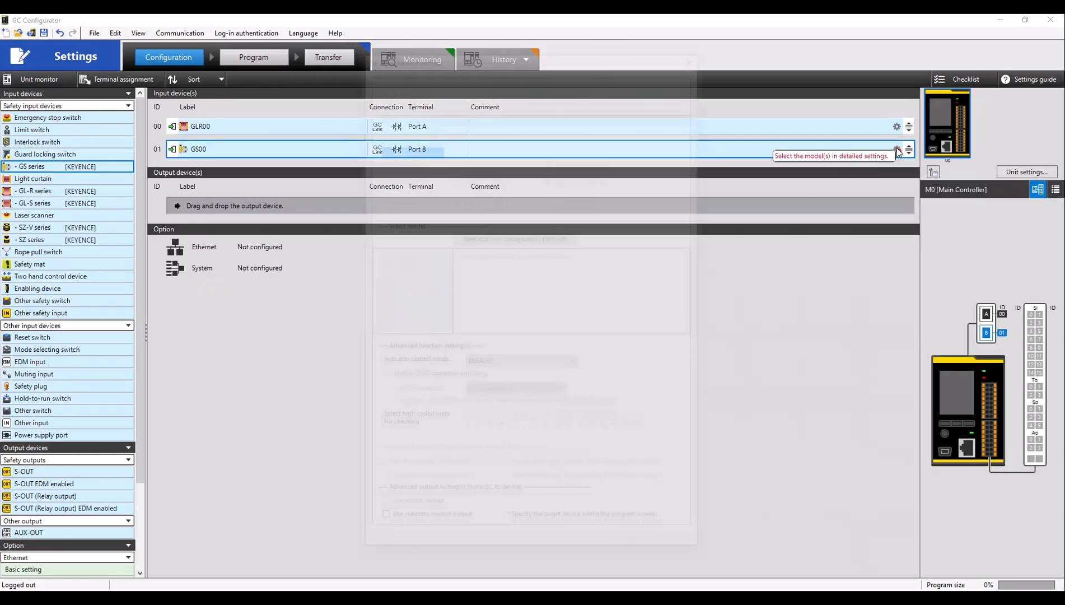
{"action": "left_click_drag", "start_coordinate": [412, 292], "coordinate": [482, 303]}
{"action": "left_click_drag", "start_coordinate": [414, 310], "coordinate": [574, 322]}
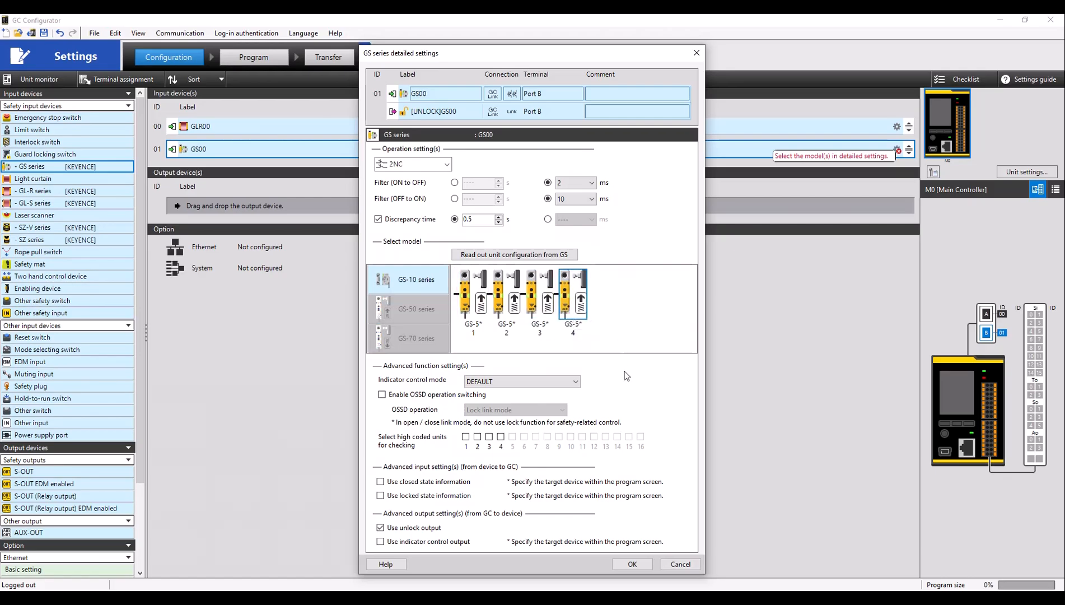
{"action": "left_click", "coordinate": [631, 564]}
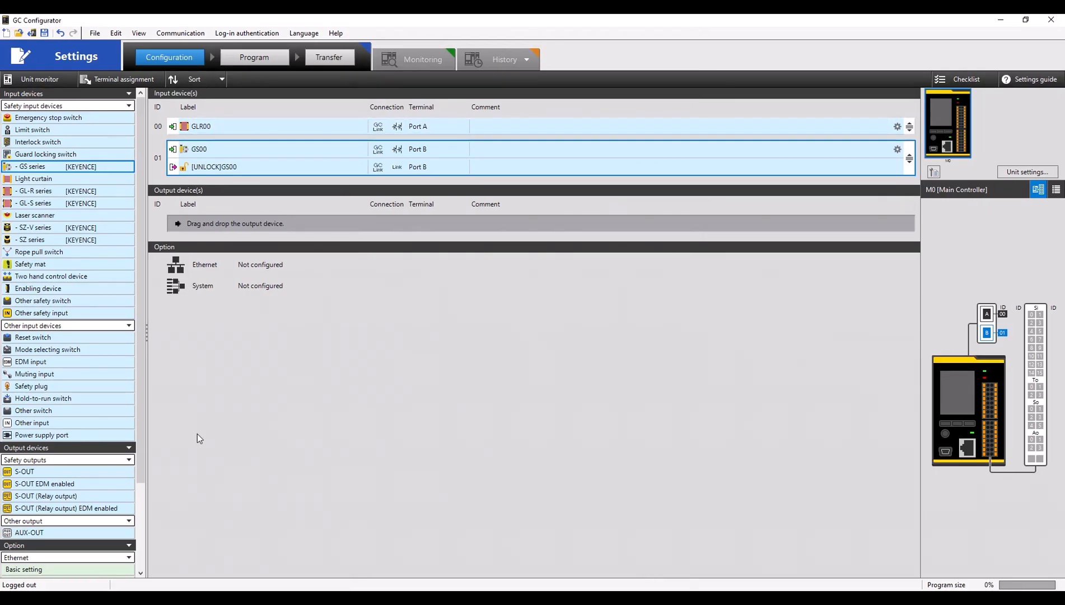
Add a reset switch to the input devices and assign it to terminal Si0.
{"action": "left_click_drag", "start_coordinate": [61, 340], "coordinate": [289, 188]}
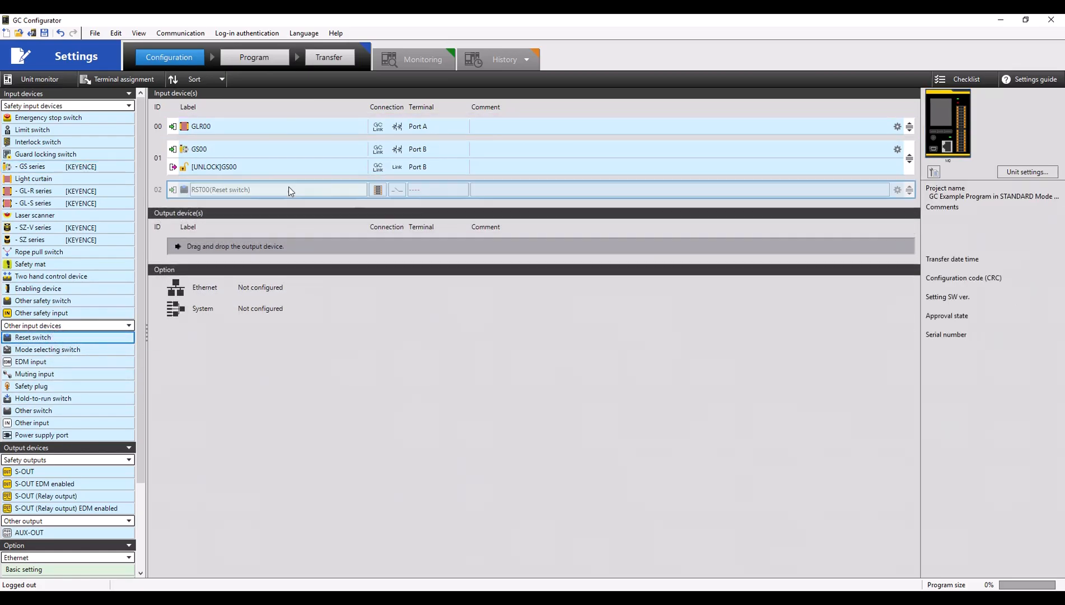
{"action": "left_click", "coordinate": [423, 191]}
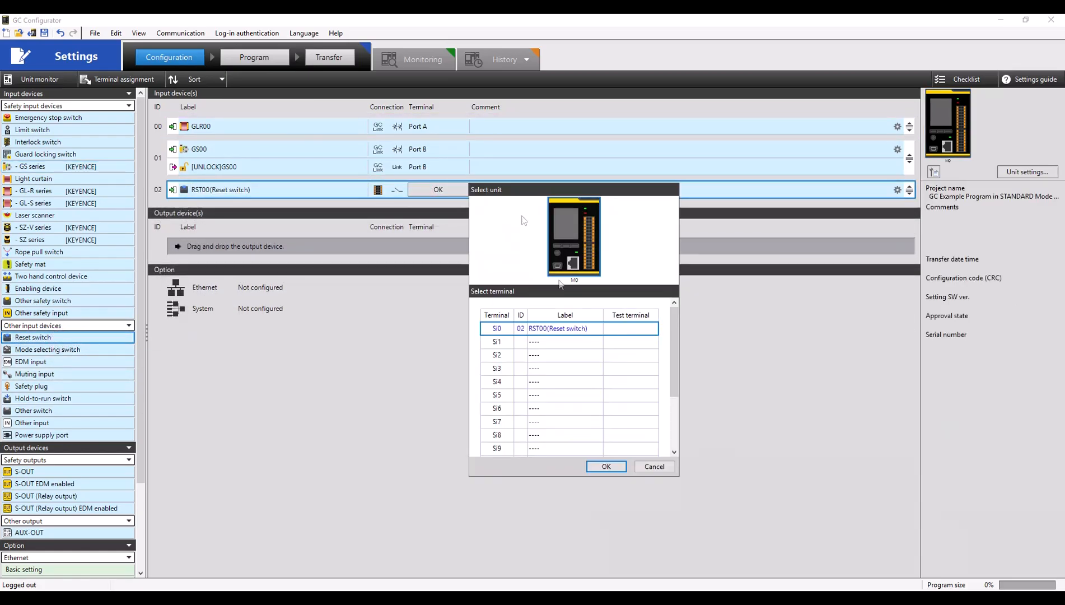
{"action": "left_click", "coordinate": [507, 341]}
{"action": "left_click", "coordinate": [507, 355]}
{"action": "left_click", "coordinate": [505, 368]}
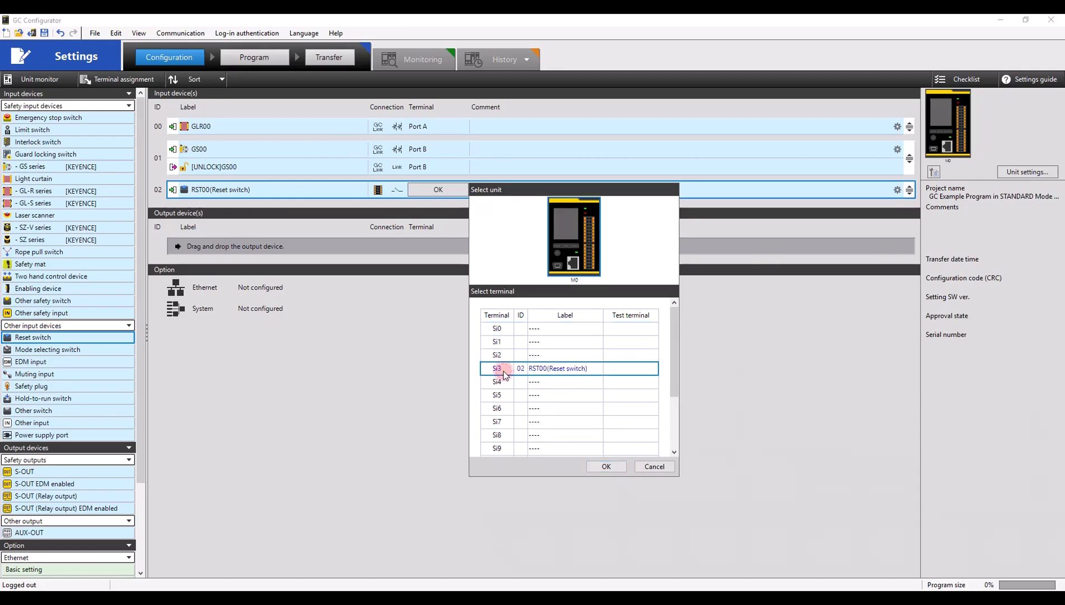
{"action": "left_click", "coordinate": [504, 330]}
{"action": "left_click", "coordinate": [606, 464]}
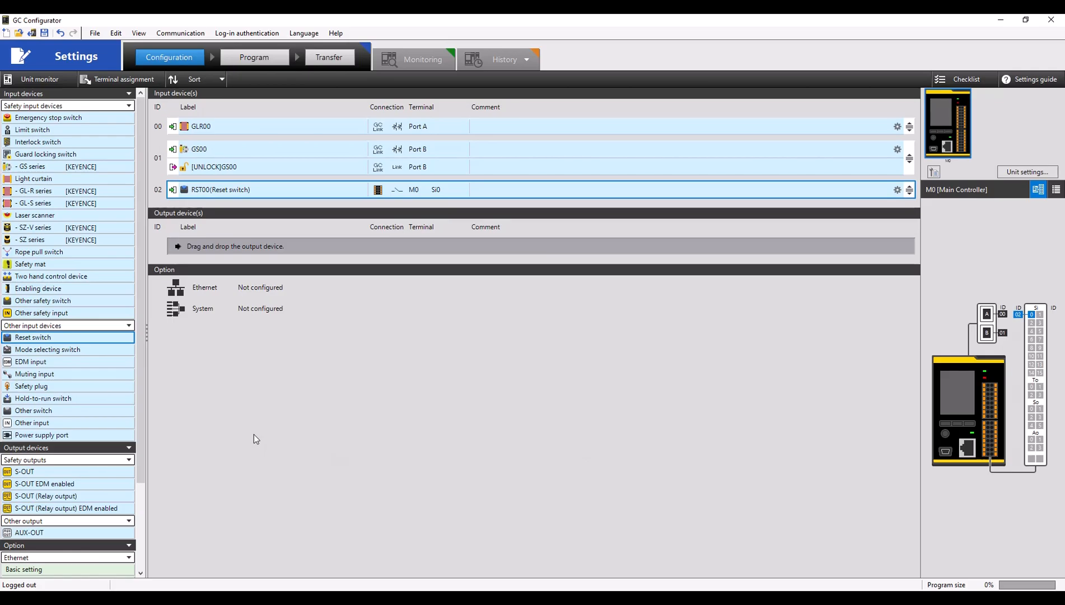
Add an Other input device and assign it to terminal Si1.
{"action": "left_click_drag", "start_coordinate": [67, 421], "coordinate": [313, 210]}
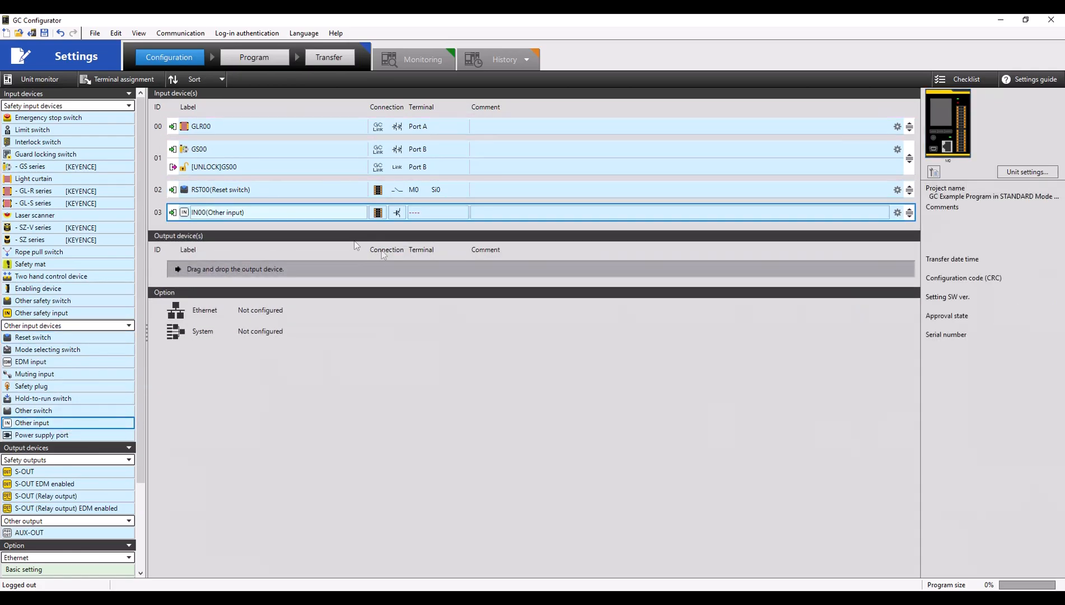
{"action": "left_click", "coordinate": [422, 218]}
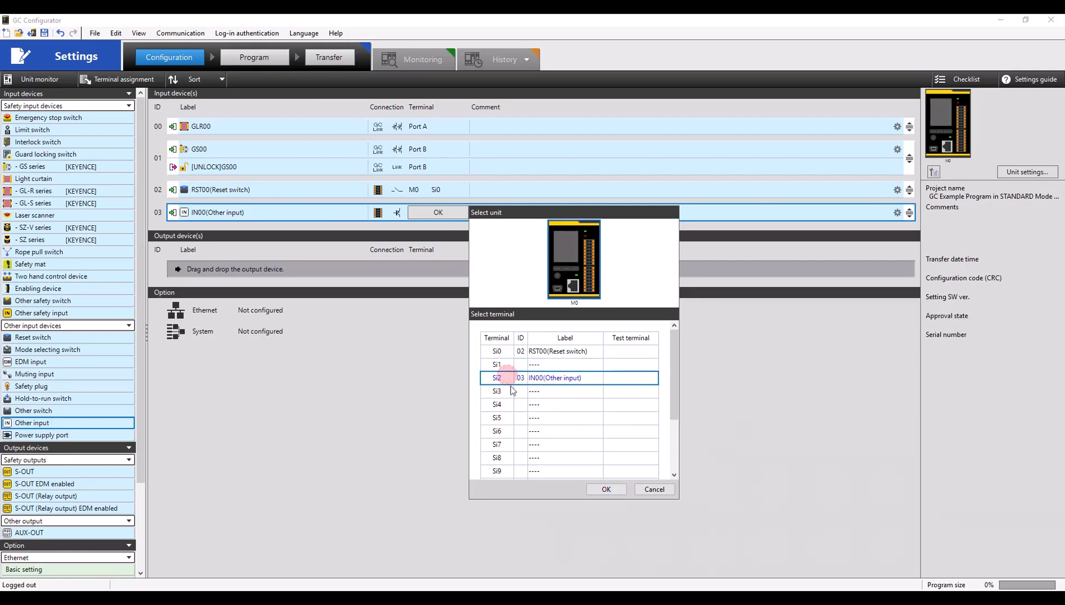
{"action": "left_click", "coordinate": [605, 489]}
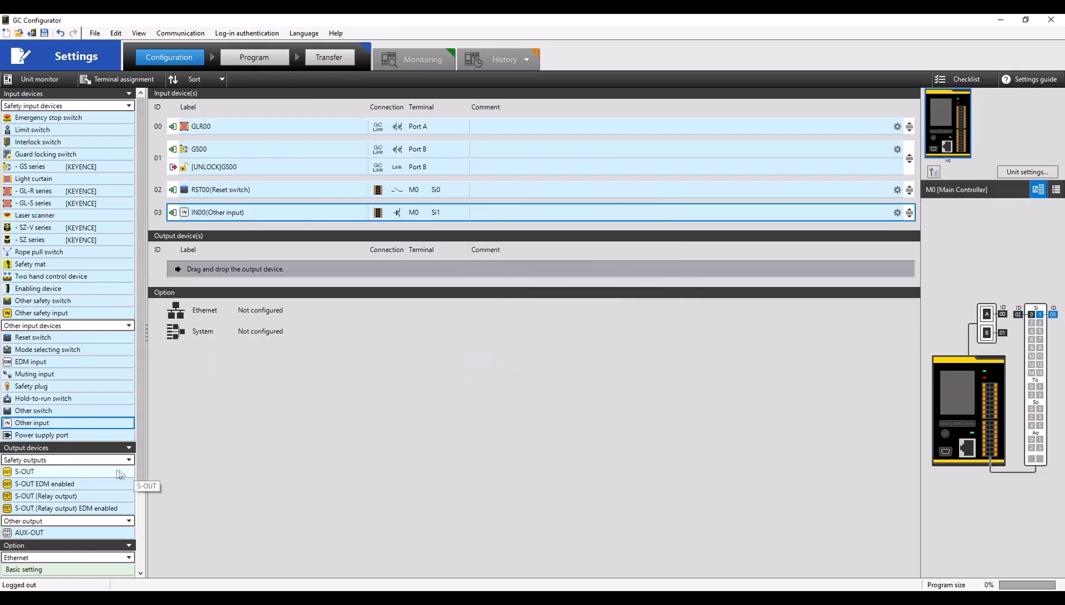
Add an S-OUT safety output device and assign it to terminals So0 and So1.
{"action": "left_click_drag", "start_coordinate": [108, 471], "coordinate": [404, 274]}
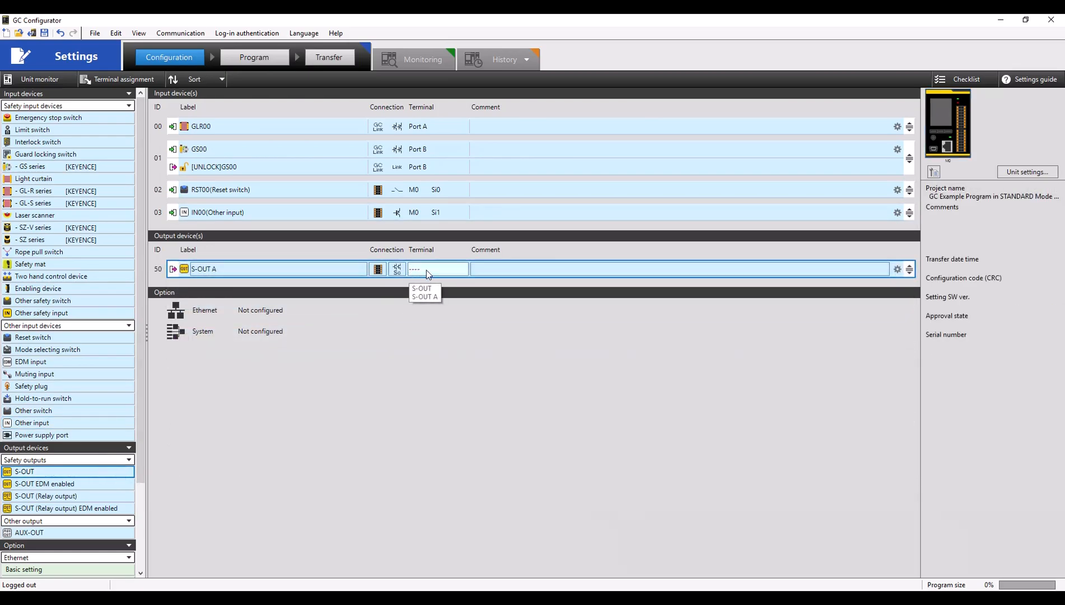
{"action": "left_click", "coordinate": [426, 269]}
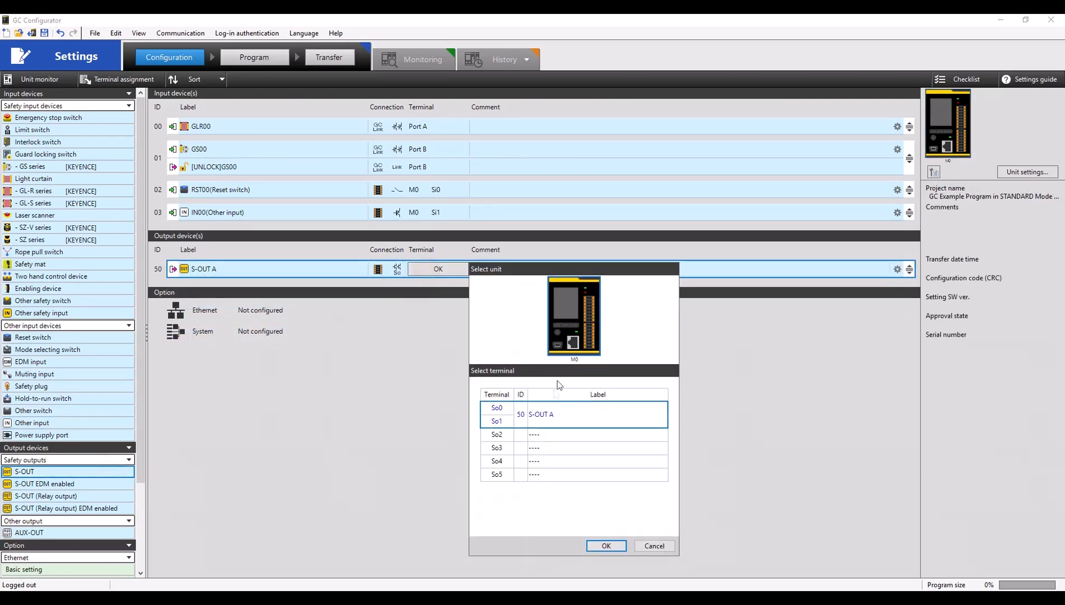
{"action": "left_click", "coordinate": [604, 544]}
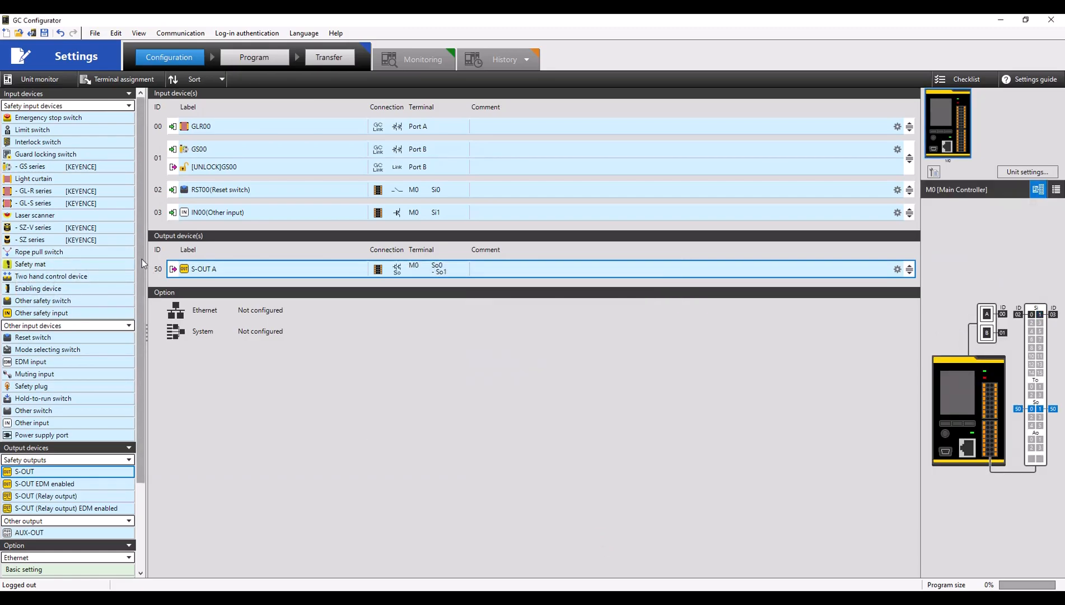
Open the program editor and rearrange the input blocks so RST00 sits under GLR00 and GS00 sits directly above IN00.
{"action": "left_click", "coordinate": [255, 63]}
{"action": "left_click", "coordinate": [453, 327]}
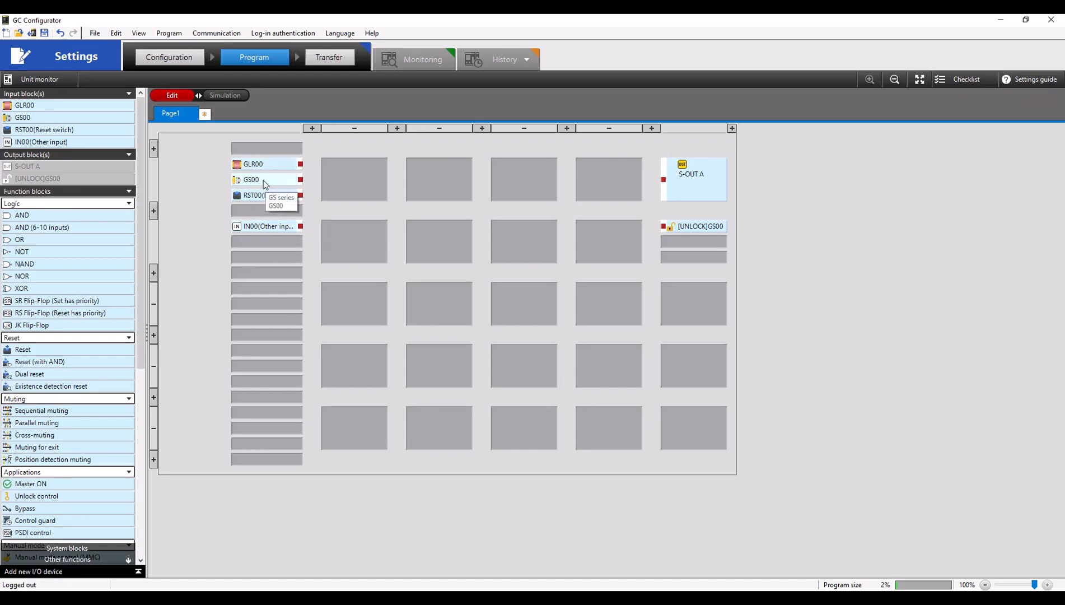
{"action": "mouse_move", "coordinate": [263, 181]}
{"action": "left_mouse_down"}
{"action": "mouse_move", "coordinate": [262, 212]}
{"action": "mouse_move", "coordinate": [263, 179]}
{"action": "left_mouse_up"}
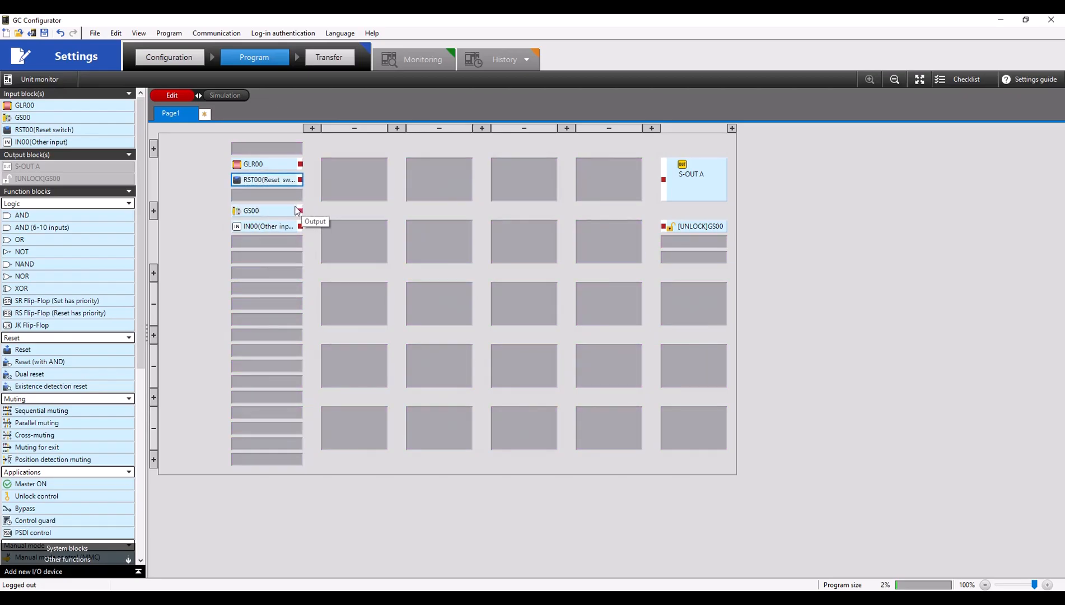
Place a Reset function block in the second column and connect GLR00 to its IN and RST00 to its RS input.
{"action": "left_click_drag", "start_coordinate": [25, 349], "coordinate": [432, 182]}
{"action": "left_click_drag", "start_coordinate": [301, 164], "coordinate": [408, 164]}
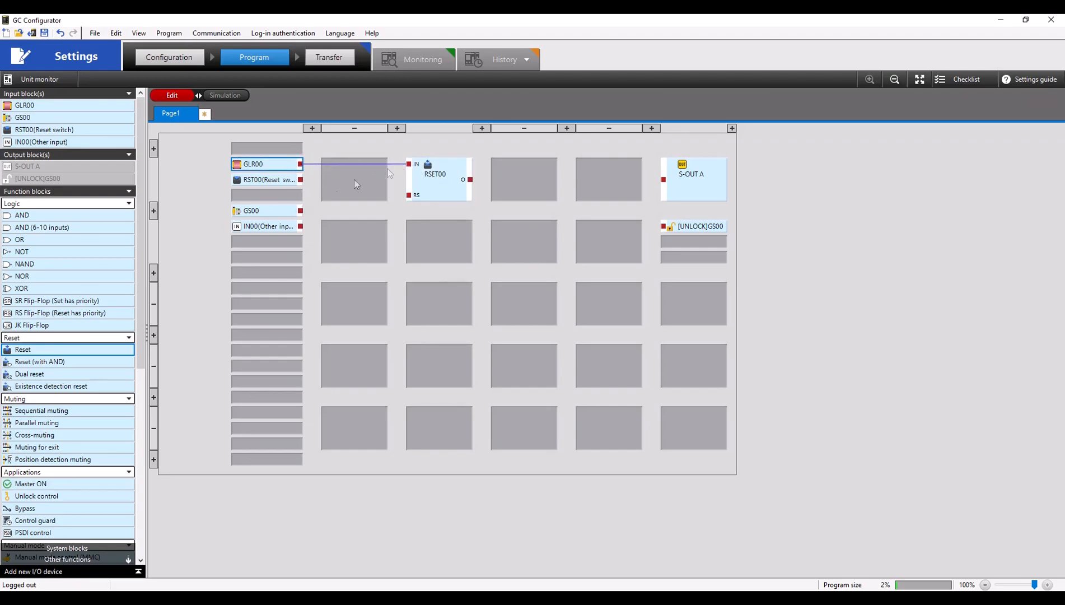
{"action": "left_click_drag", "start_coordinate": [300, 180], "coordinate": [322, 181]}
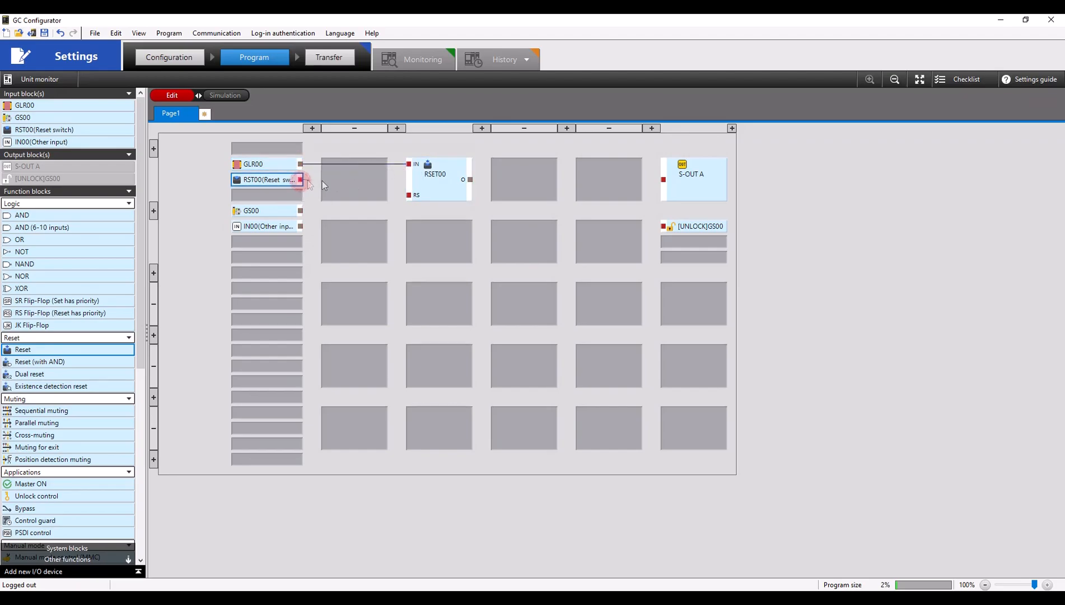
{"action": "left_click_drag", "start_coordinate": [395, 196], "coordinate": [409, 195]}
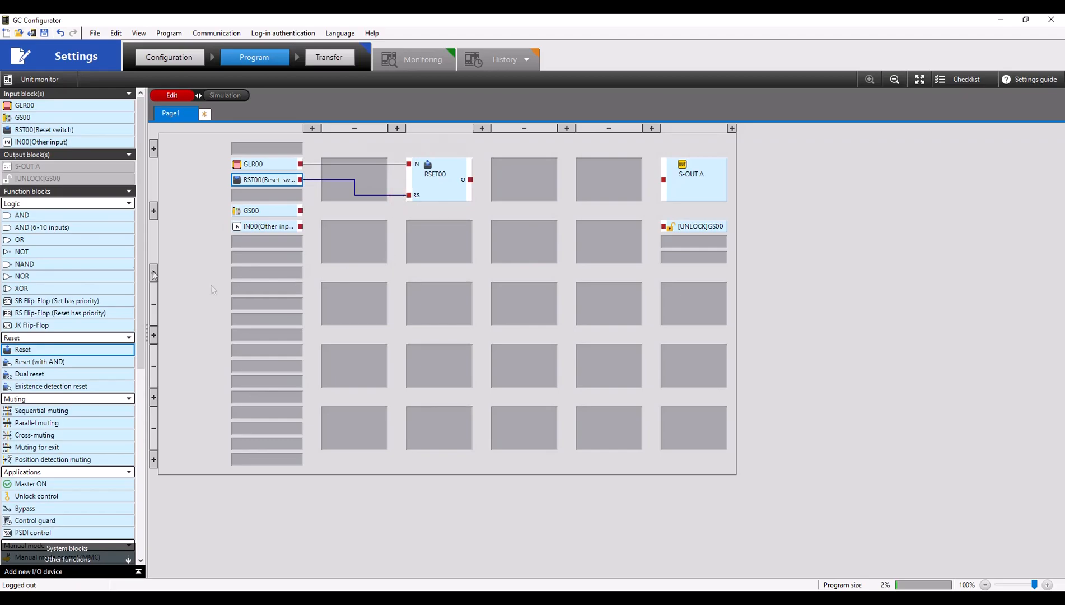
Place an AND block fed by the Reset block and GS00, wire it to S-OUT A, and connect IN00 to [UNLOCK]GS00.
{"action": "left_click_drag", "start_coordinate": [23, 215], "coordinate": [602, 178]}
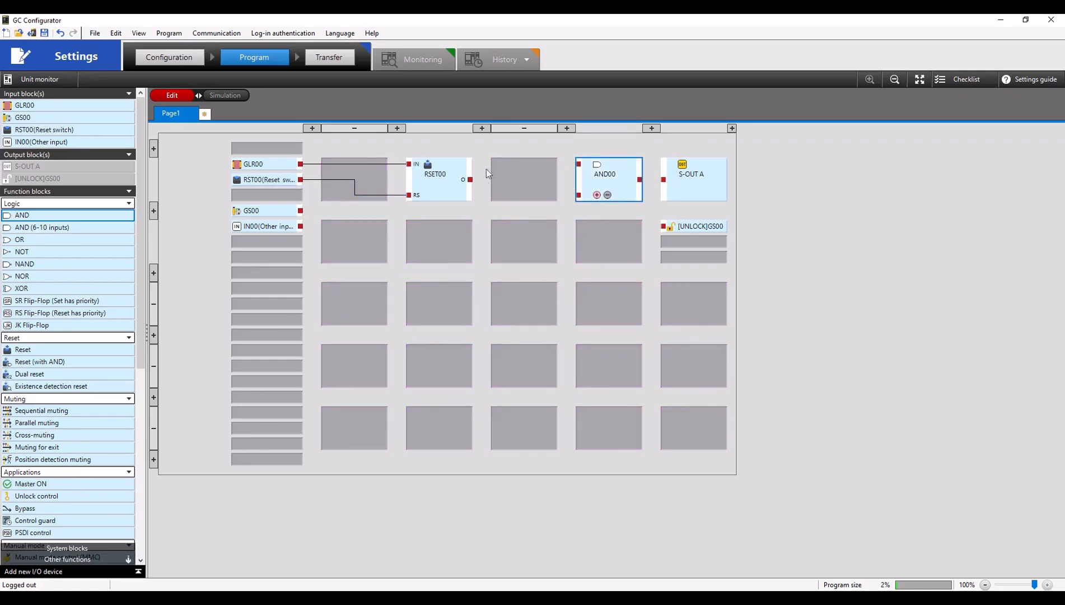
{"action": "left_click_drag", "start_coordinate": [471, 180], "coordinate": [577, 165]}
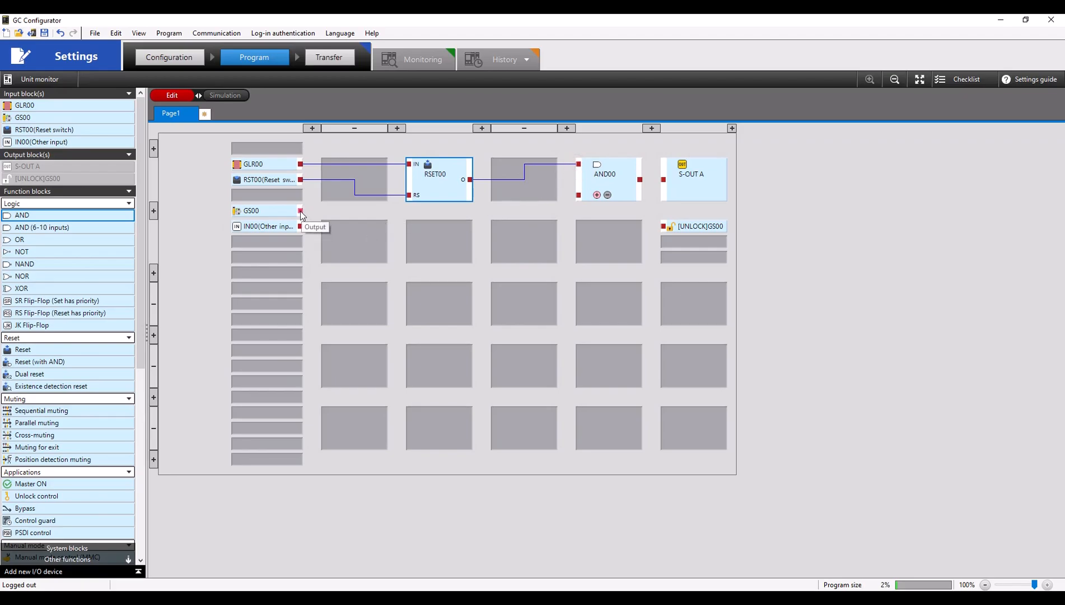
{"action": "left_click_drag", "start_coordinate": [300, 211], "coordinate": [578, 195]}
{"action": "left_click_drag", "start_coordinate": [301, 226], "coordinate": [661, 226]}
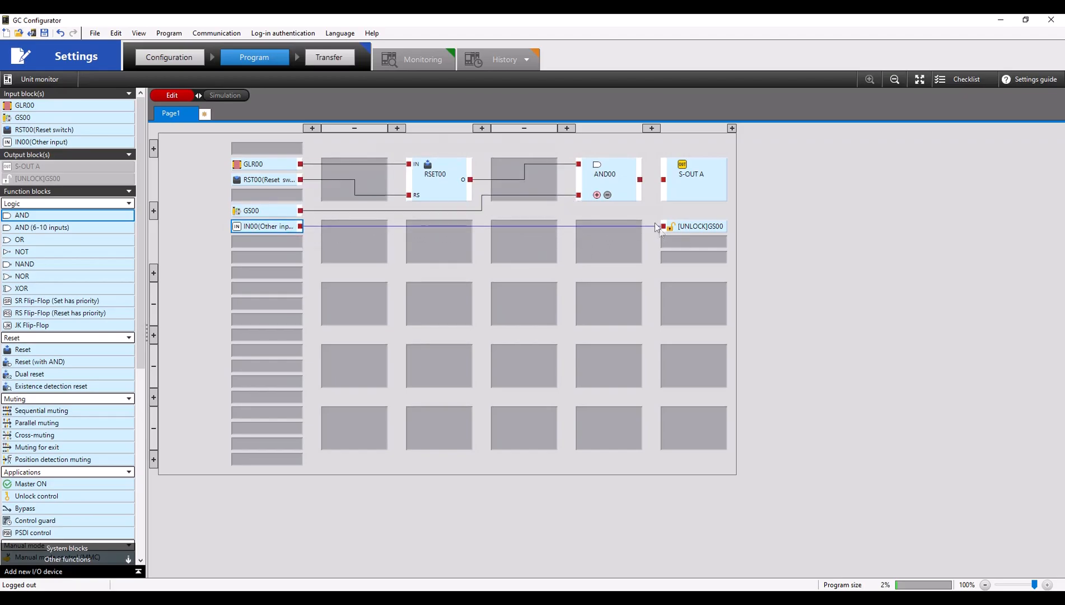
{"action": "left_click_drag", "start_coordinate": [640, 180], "coordinate": [662, 179]}
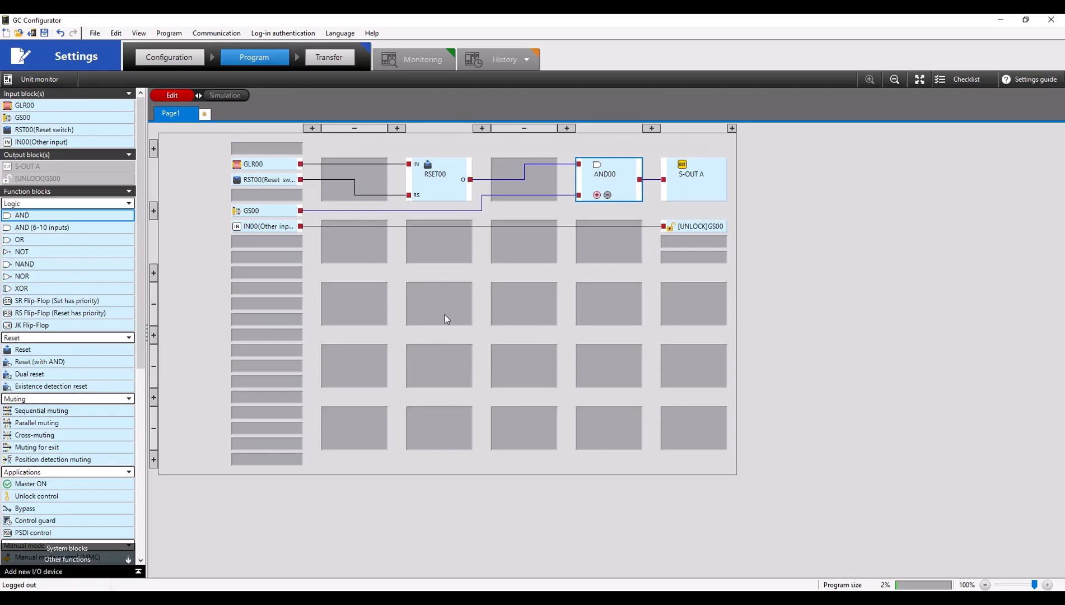
Start the program simulation and actuate the RST00 reset switch to test the reset block.
{"action": "left_click", "coordinate": [223, 96]}
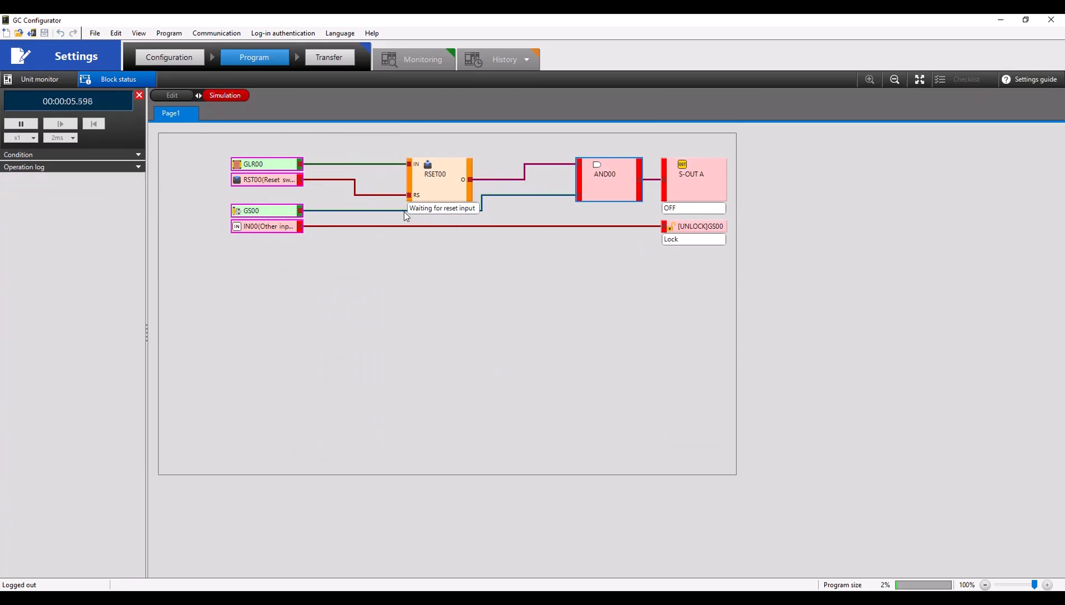
{"action": "left_click", "coordinate": [274, 183]}
{"action": "left_click", "coordinate": [274, 185]}
{"action": "left_click", "coordinate": [274, 186]}
{"action": "left_click", "coordinate": [274, 186]}
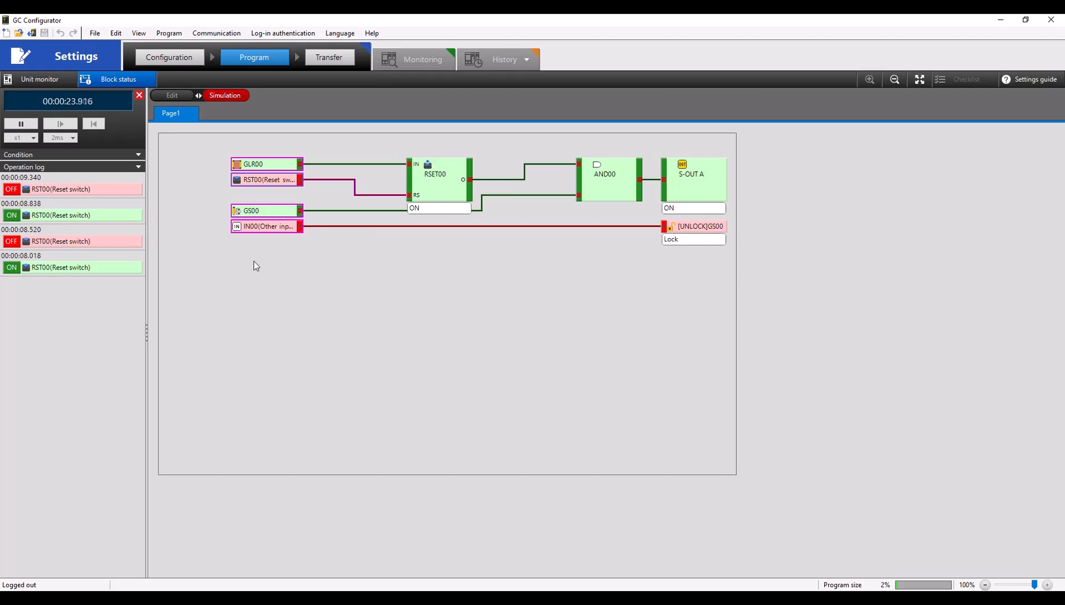
Simulate a light curtain trip by switching GLR00 off and on, and actuate the RST00 reset switch.
{"action": "left_click", "coordinate": [261, 169]}
{"action": "left_click", "coordinate": [261, 169]}
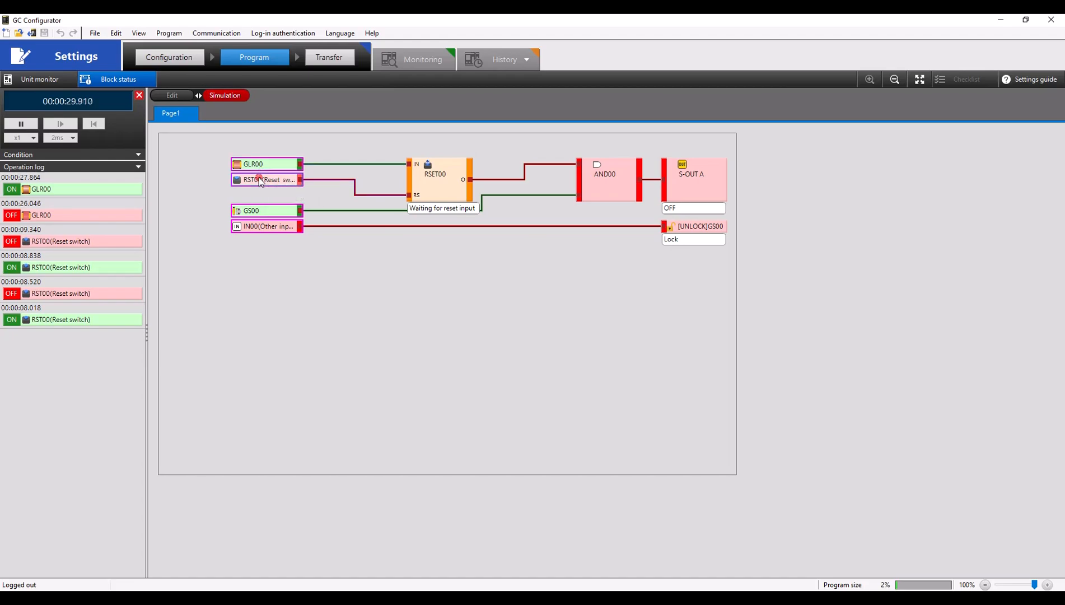
{"action": "left_click", "coordinate": [261, 180]}
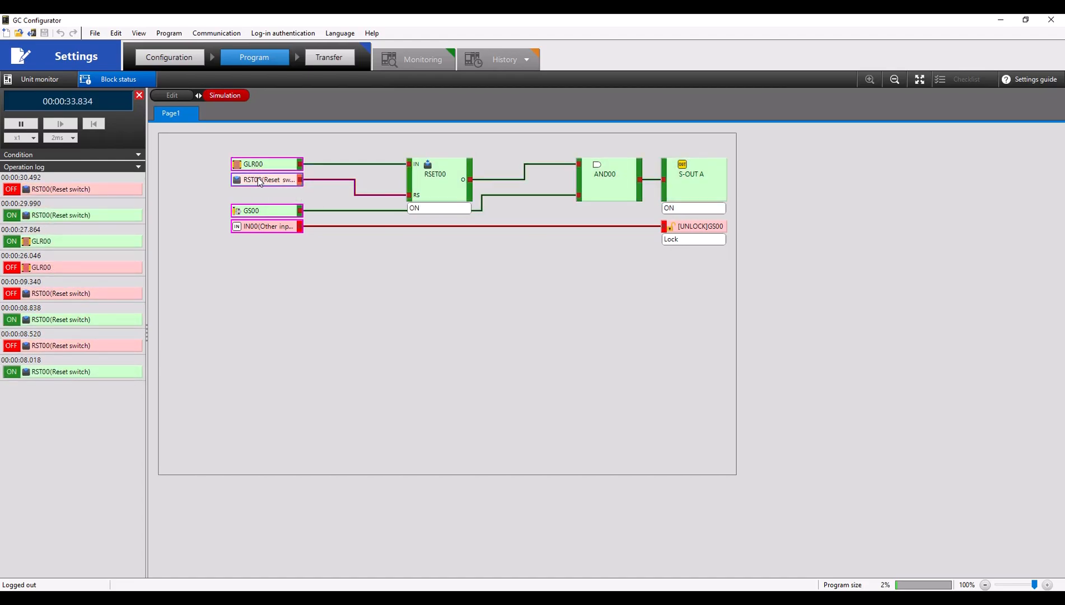
Test switching GS00 off and on before and after turning IN00 on, and end the simulation.
{"action": "left_click", "coordinate": [259, 209]}
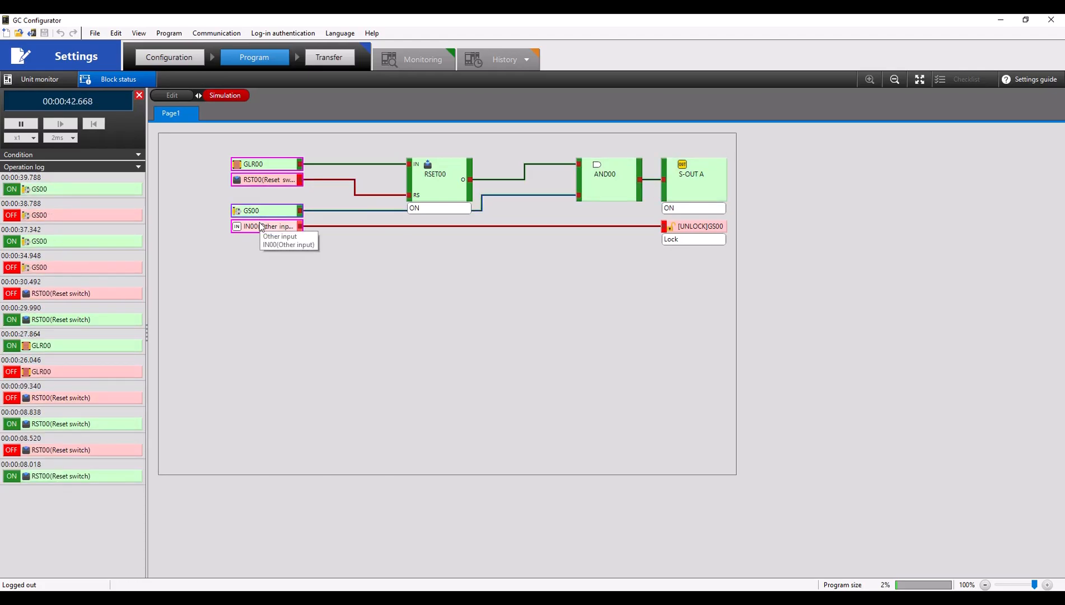
{"action": "left_click", "coordinate": [259, 226]}
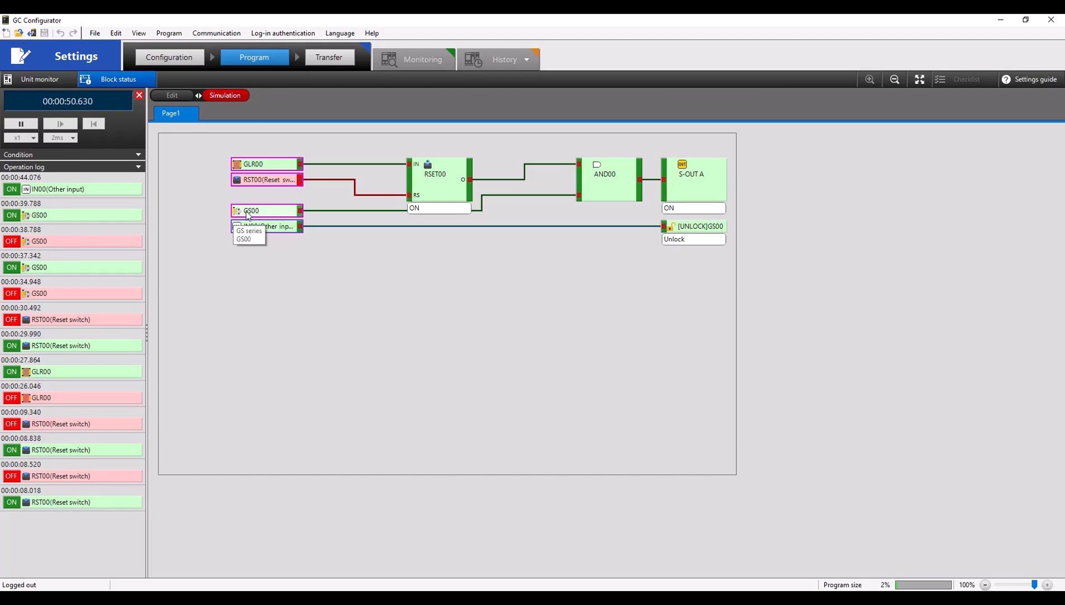
{"action": "left_click", "coordinate": [246, 212]}
{"action": "left_click", "coordinate": [246, 212]}
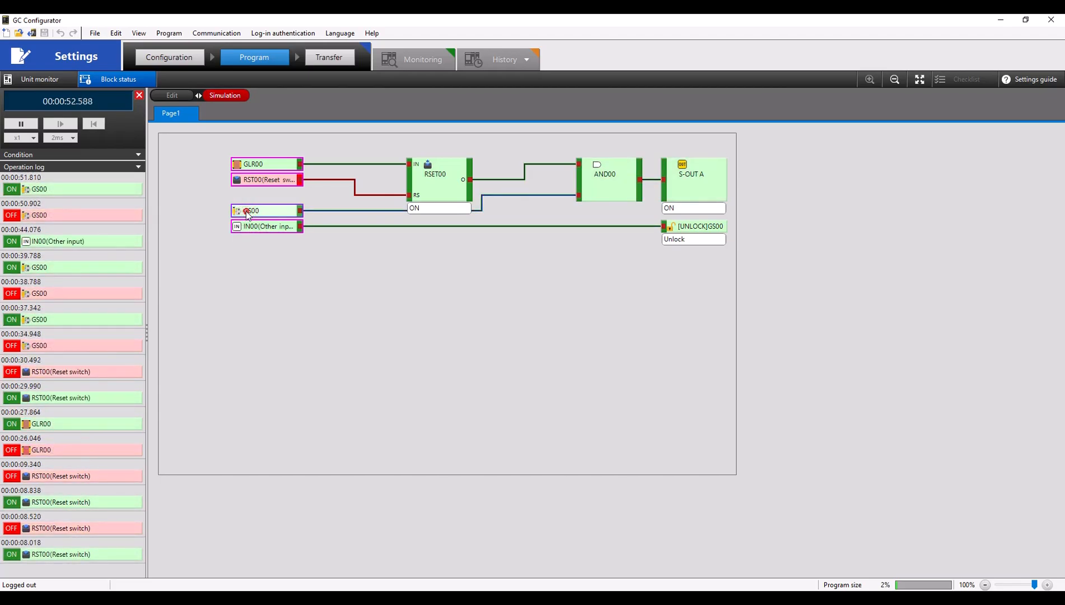
{"action": "left_click", "coordinate": [246, 212]}
{"action": "left_click", "coordinate": [246, 213]}
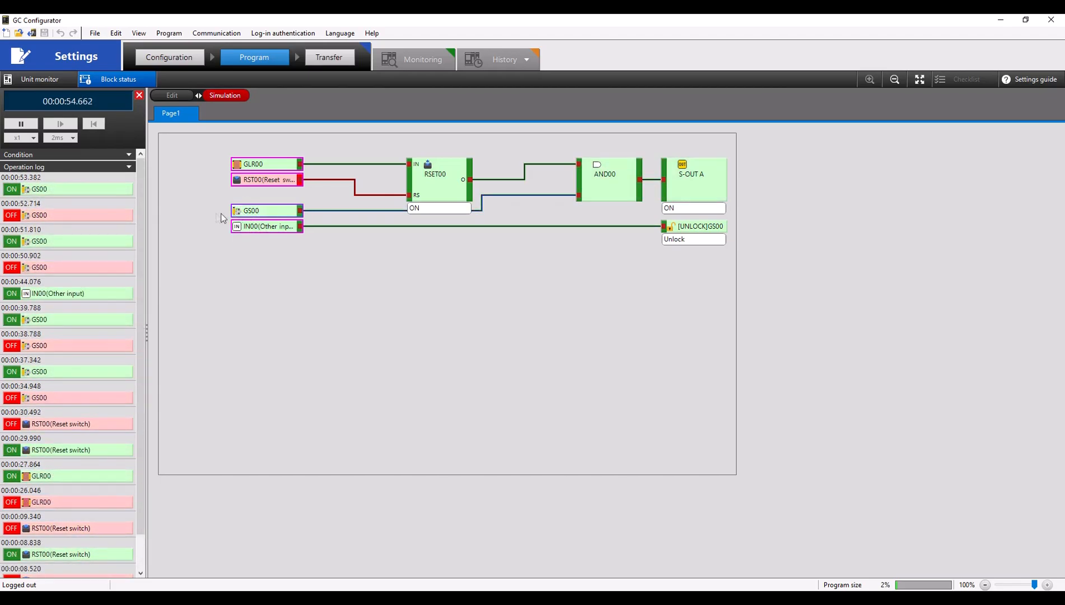
{"action": "left_click", "coordinate": [187, 96]}
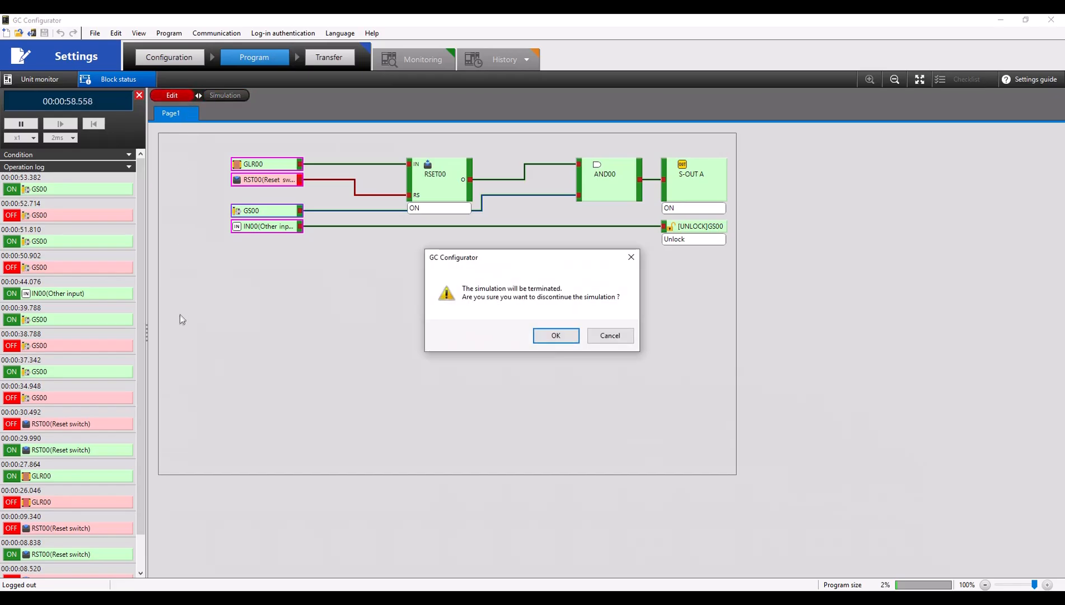
{"action": "left_click", "coordinate": [571, 335]}
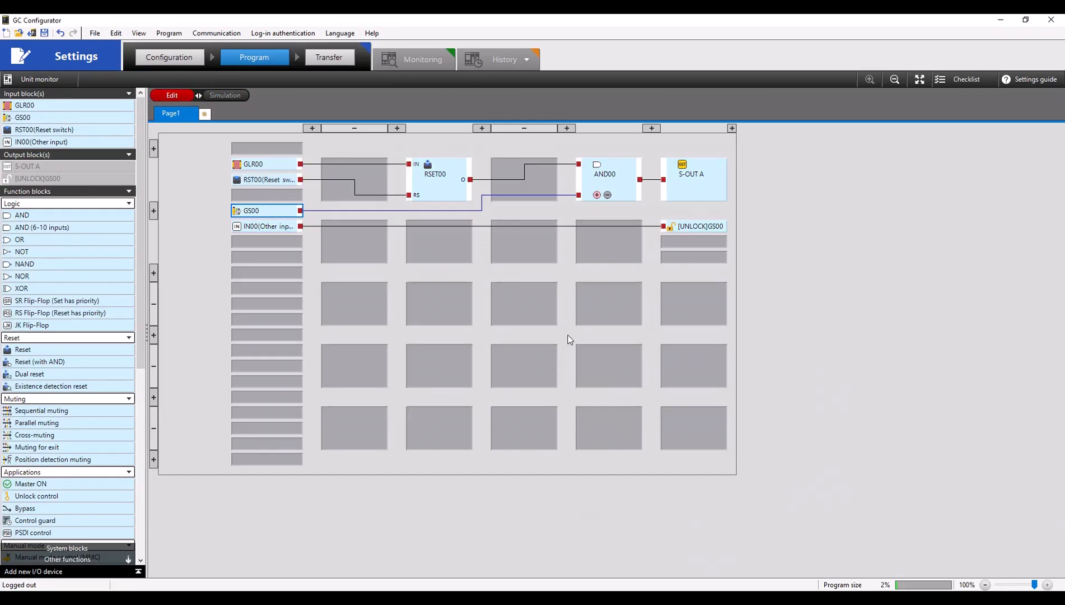